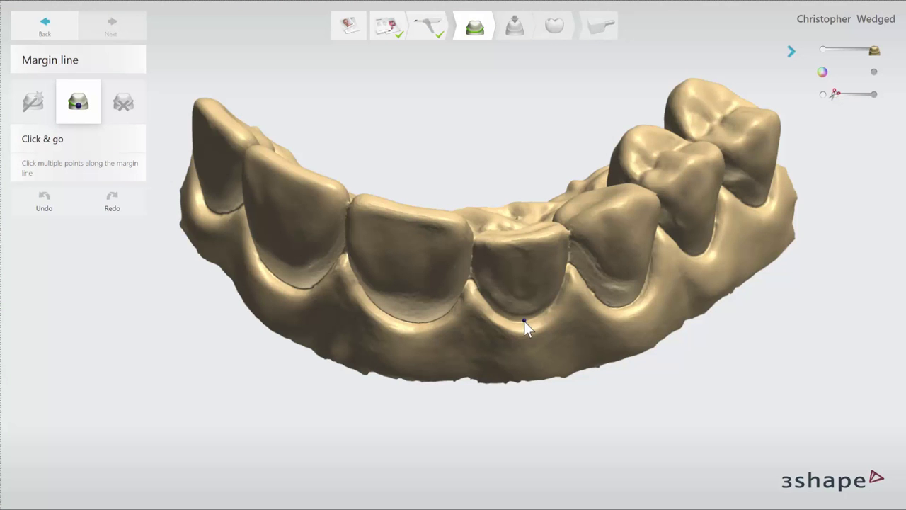
# Step: Click margin points around the prepared incisor's gum edge, rotating the jaw, to close the loop
pyautogui.click(524, 320)
pyautogui.scroll(5, 541, 317)
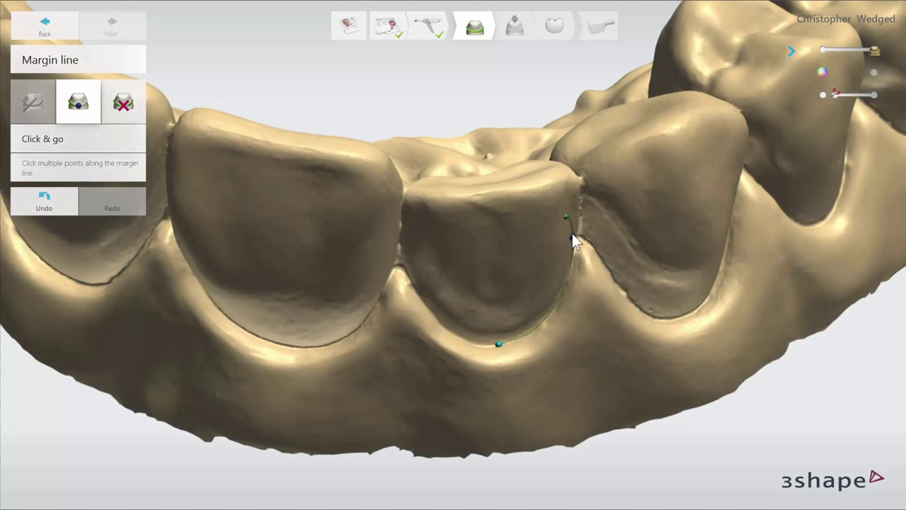
pyautogui.click(575, 181)
pyautogui.moveTo(575, 179); pyautogui.dragTo(581, 208, button='right')
pyautogui.click(533, 173)
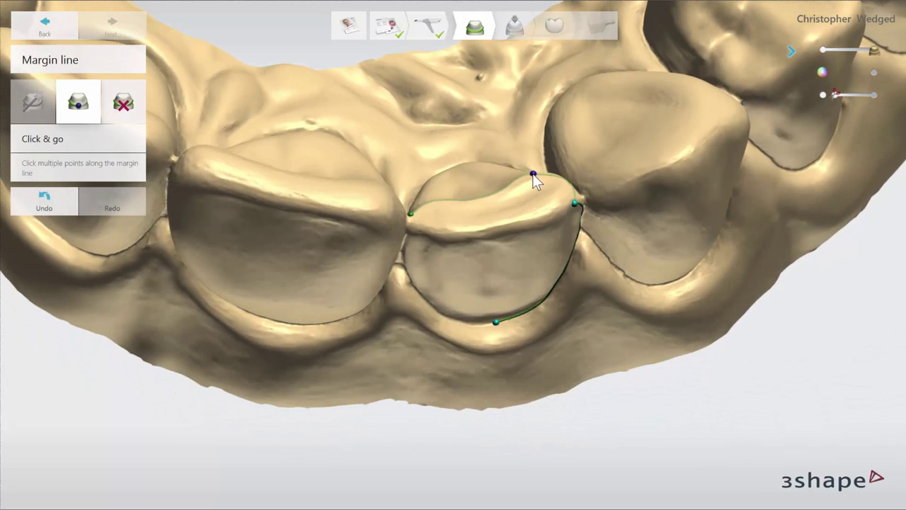
pyautogui.click(410, 278)
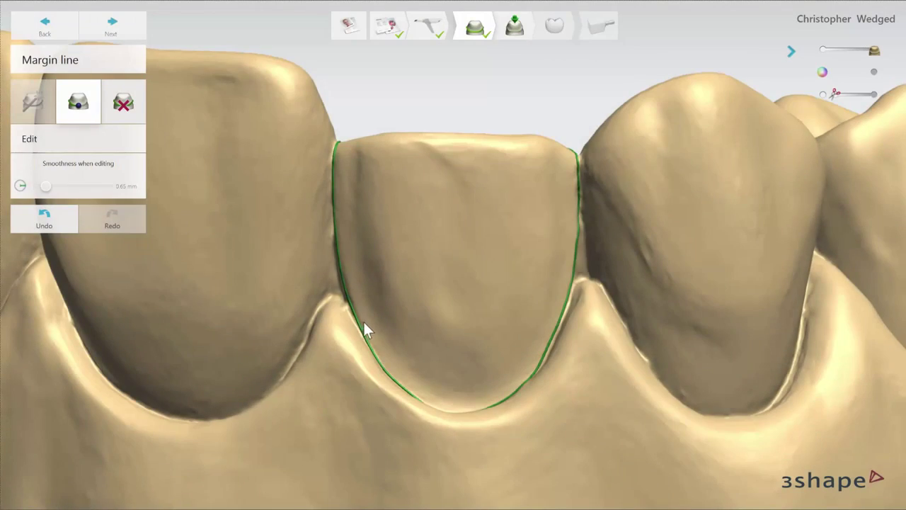
# Step: Correct the left and right sections of the incisor margin line, check it, and accept it
pyautogui.moveTo(363, 327)
pyautogui.mouseDown()
pyautogui.moveTo(367, 278)
pyautogui.moveTo(356, 284)
pyautogui.moveTo(352, 316)
pyautogui.mouseUp()
pyautogui.moveTo(514, 351); pyautogui.dragTo(535, 354)
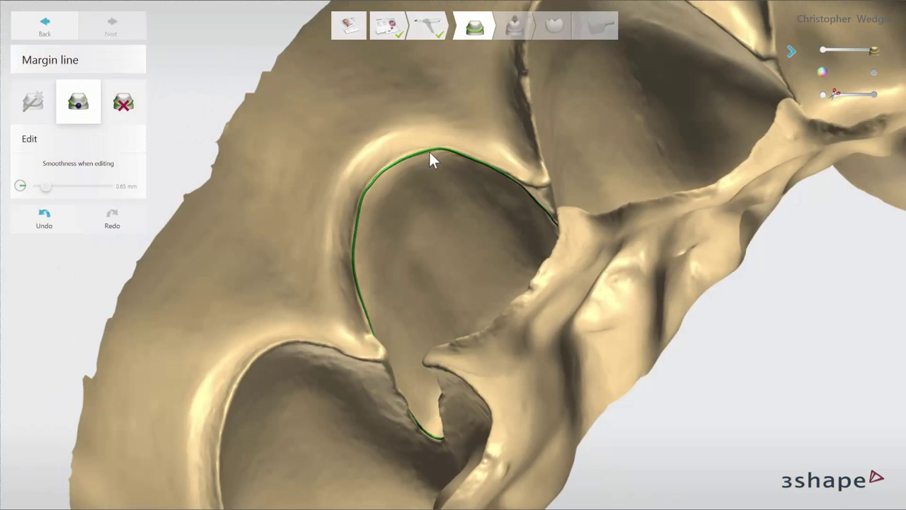
pyautogui.moveTo(441, 157); pyautogui.dragTo(348, 194, button='right')
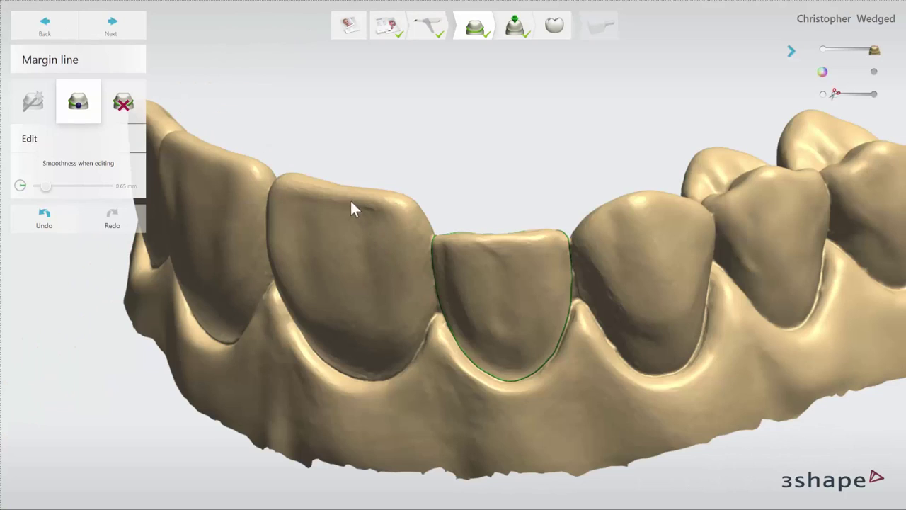
pyautogui.click(124, 33)
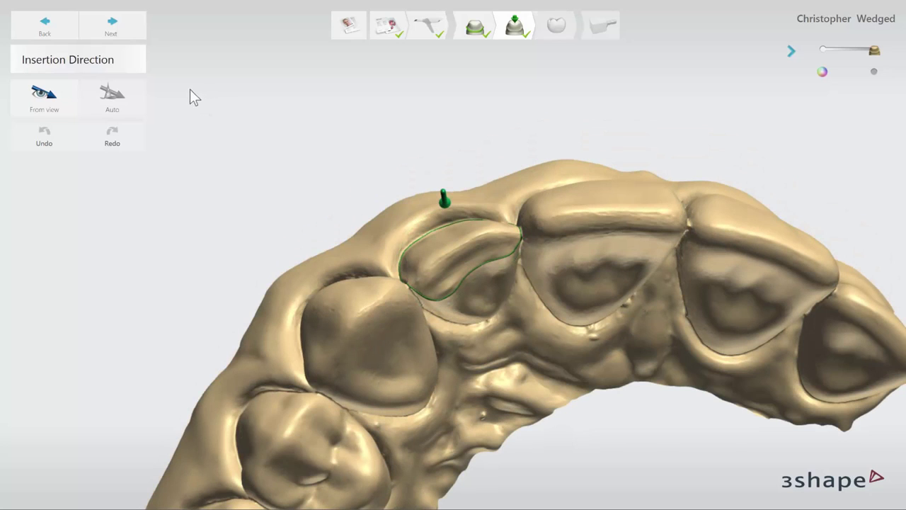
# Step: Set the crown's insertion direction From view, then Auto, and accept it for anatomy design
pyautogui.click(60, 90)
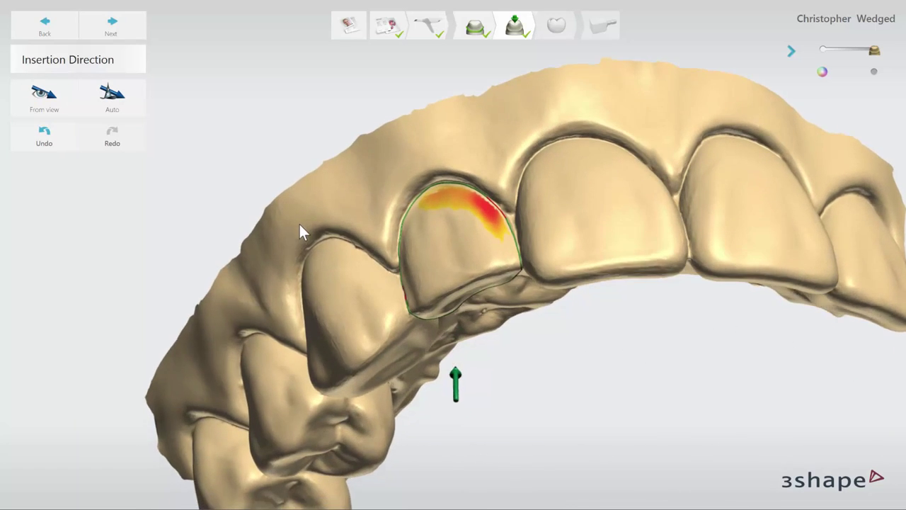
pyautogui.moveTo(298, 228); pyautogui.dragTo(276, 175, button='right')
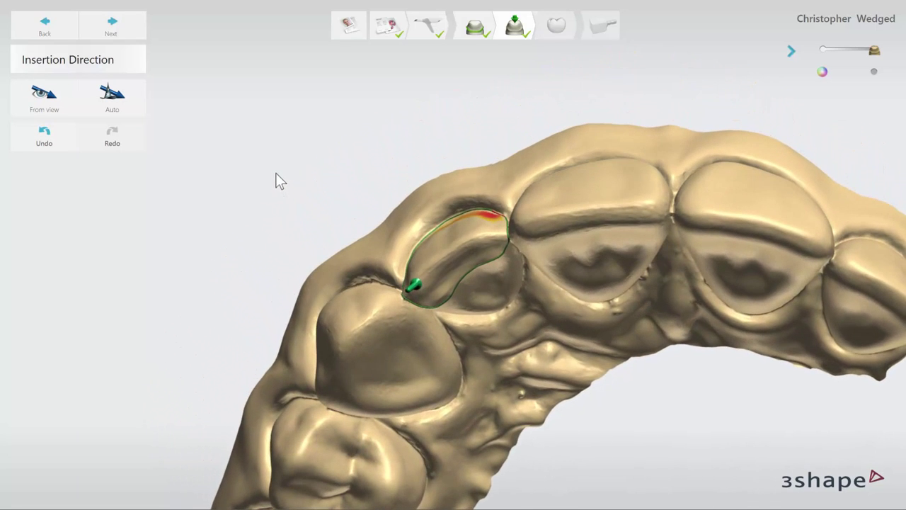
pyautogui.click(138, 96)
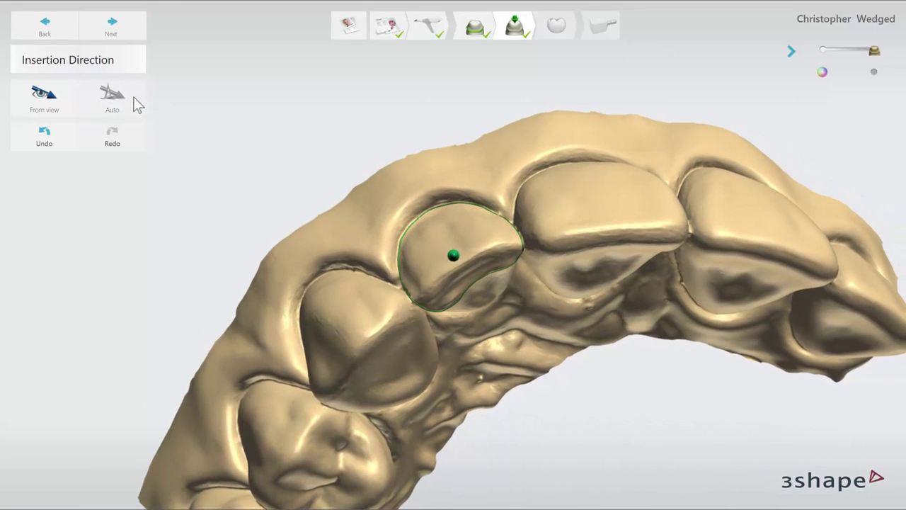
pyautogui.click(136, 28)
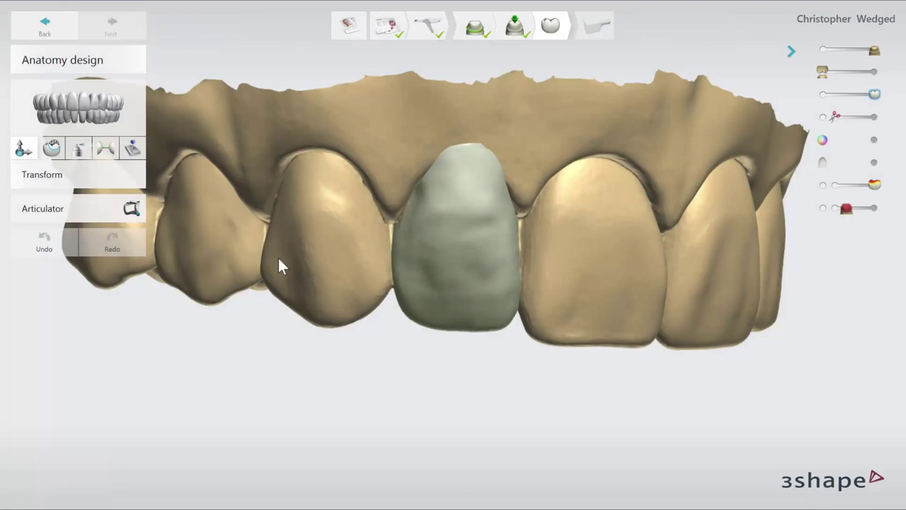
# Step: Move the proposed crown down its axis, tilt it about a degree, and reconnect it to the margin
pyautogui.moveTo(384, 407); pyautogui.dragTo(338, 417, button='right')
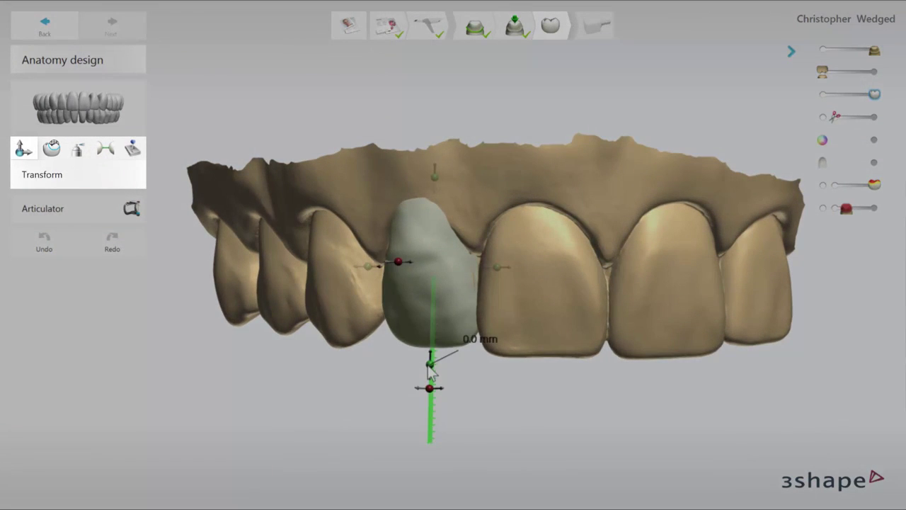
pyautogui.moveTo(428, 365); pyautogui.dragTo(429, 372)
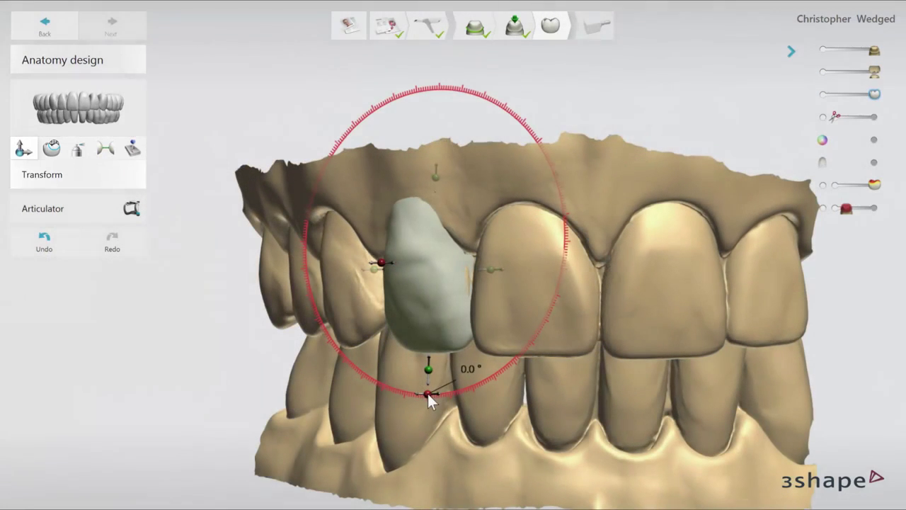
pyautogui.moveTo(426, 392); pyautogui.dragTo(425, 373)
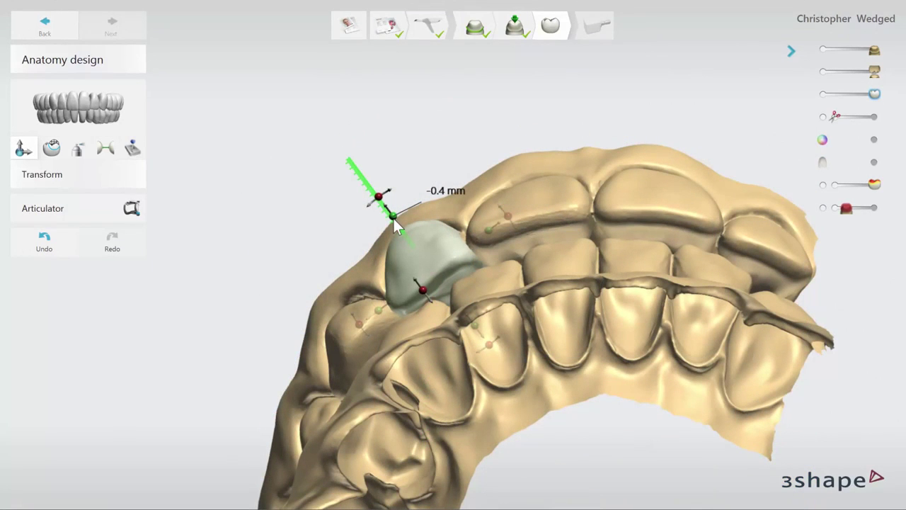
pyautogui.moveTo(394, 223); pyautogui.dragTo(397, 230)
pyautogui.moveTo(423, 290); pyautogui.dragTo(419, 289)
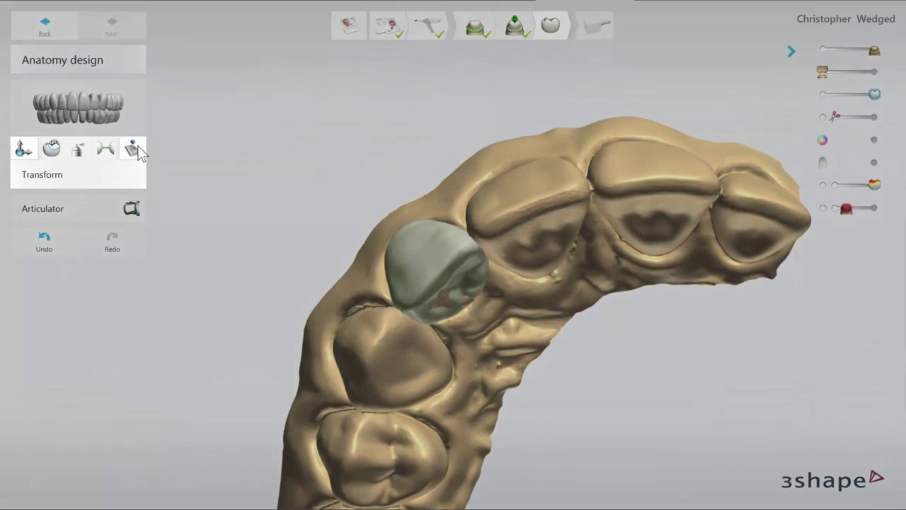
pyautogui.click(135, 147)
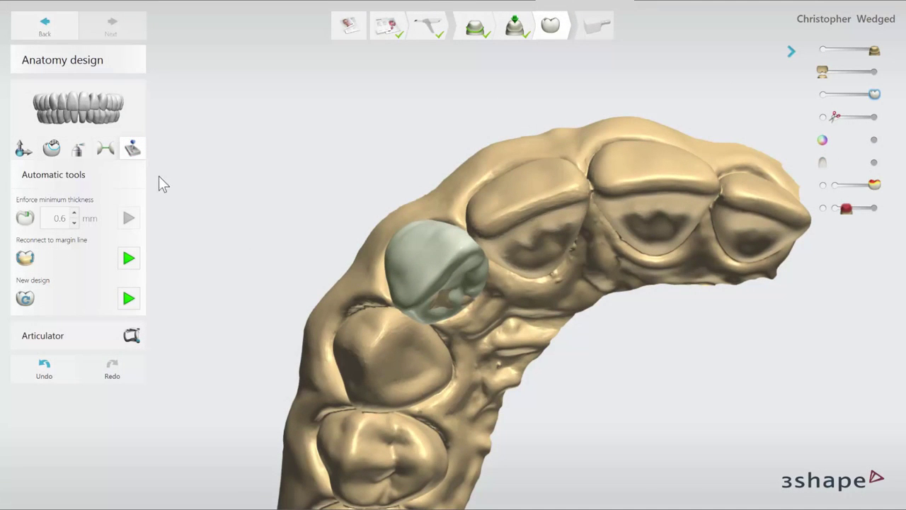
pyautogui.click(131, 264)
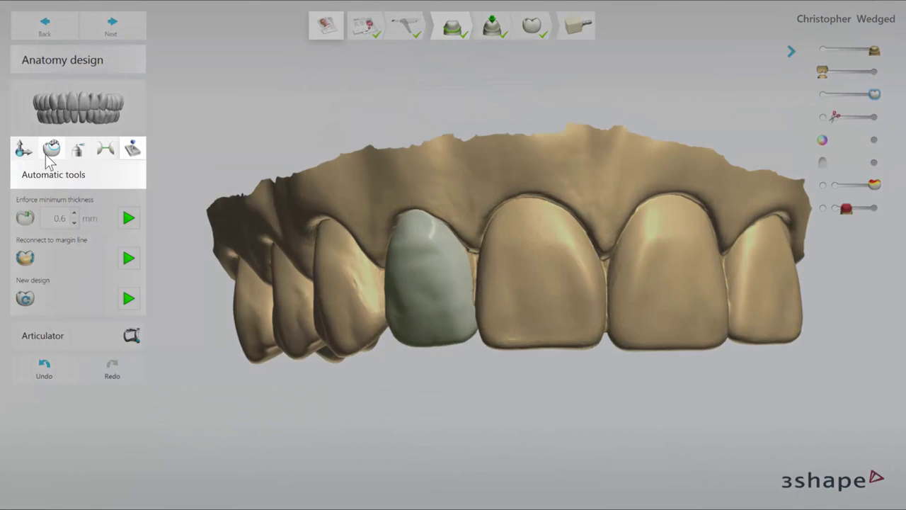
# Step: Morph the incisor crown's shape, adjusting the morph radius with Shift+scroll
pyautogui.click(50, 151)
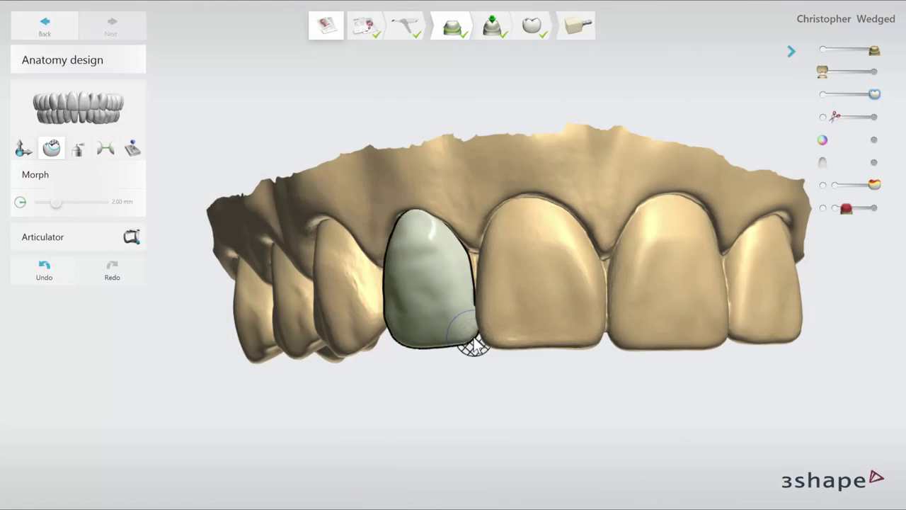
pyautogui.keyDown('shift'); pyautogui.scroll(8, 439, 316); pyautogui.keyUp('shift')
pyautogui.keyDown('shift'); pyautogui.scroll(-6, 439, 316); pyautogui.keyUp('shift')
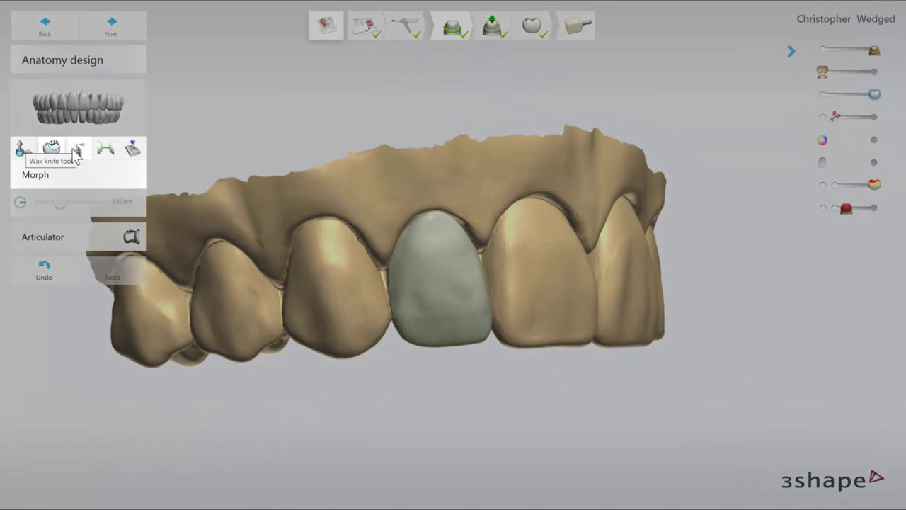
pyautogui.click(75, 152)
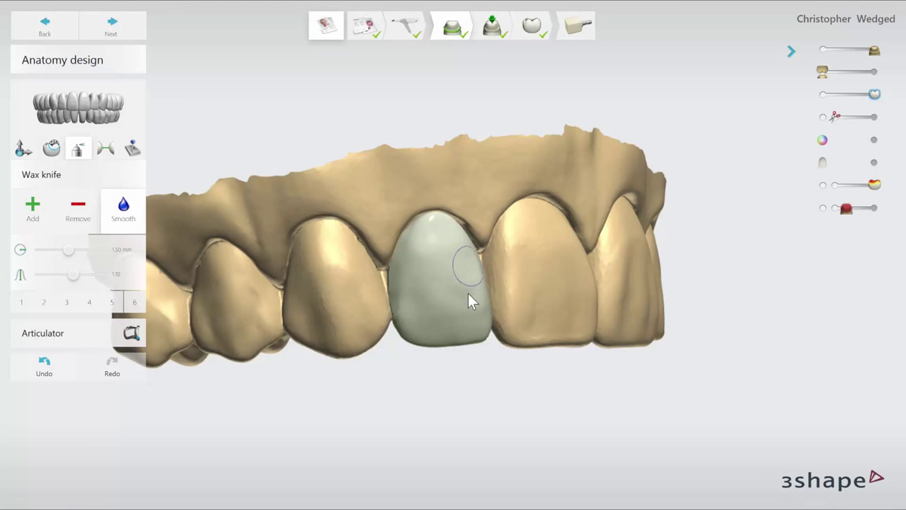
# Step: Smooth a spot on the crown surface with the wax knife, adjusting the brush radius
pyautogui.click(446, 270)
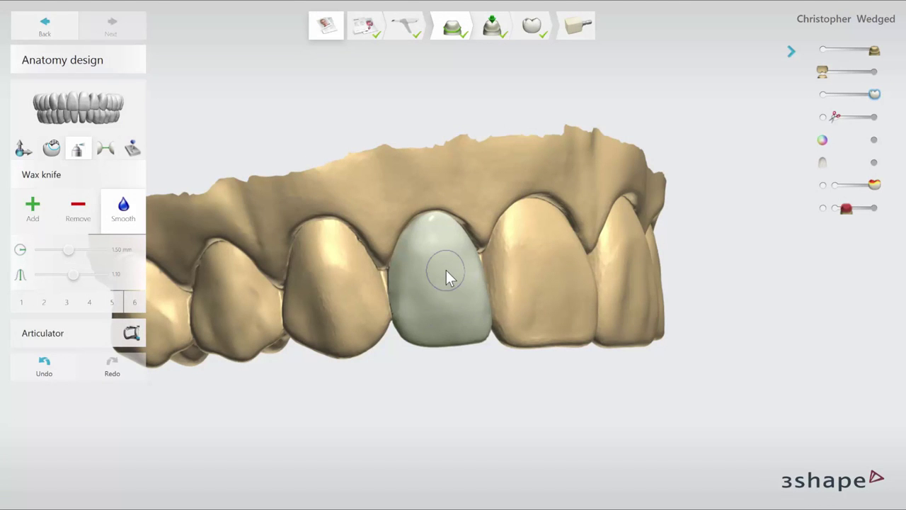
pyautogui.keyDown('shift'); pyautogui.scroll(3, 445, 270); pyautogui.keyUp('shift')
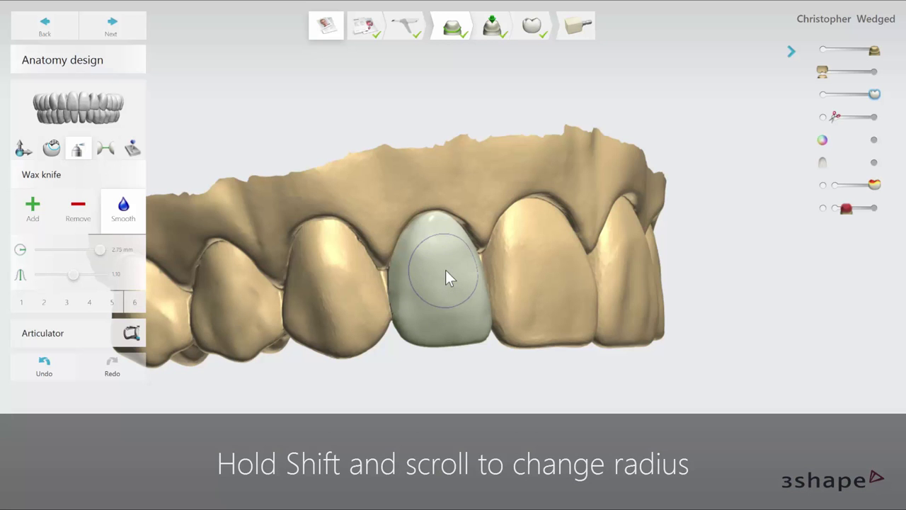
pyautogui.keyDown('shift'); pyautogui.scroll(-3, 445, 270); pyautogui.keyUp('shift')
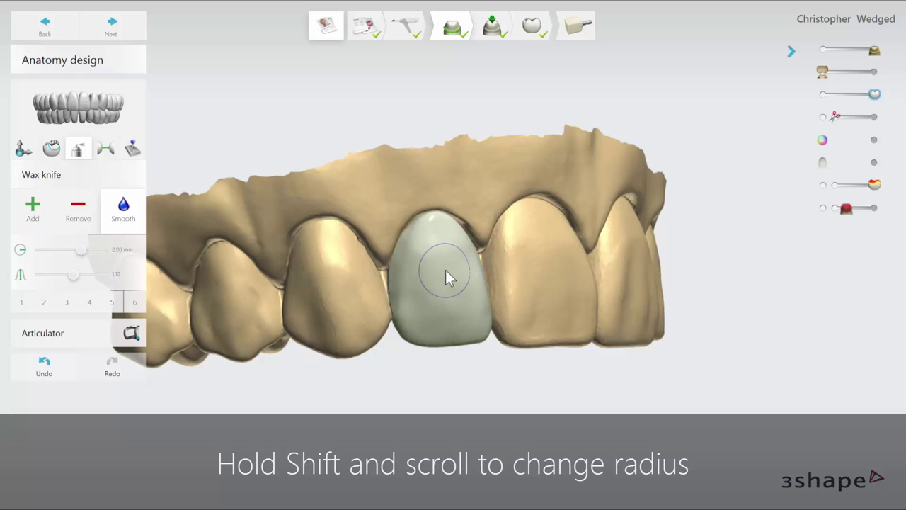
pyautogui.keyDown('shift'); pyautogui.scroll(-2, 445, 270); pyautogui.keyUp('shift')
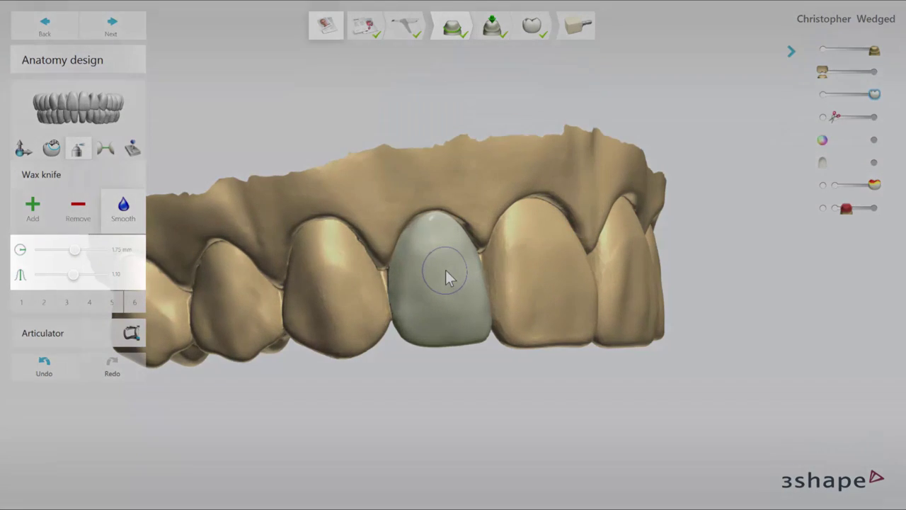
pyautogui.moveTo(444, 270)
pyautogui.mouseDown(button='right')
pyautogui.moveTo(405, 256)
pyautogui.moveTo(366, 271)
pyautogui.mouseUp(button='right')
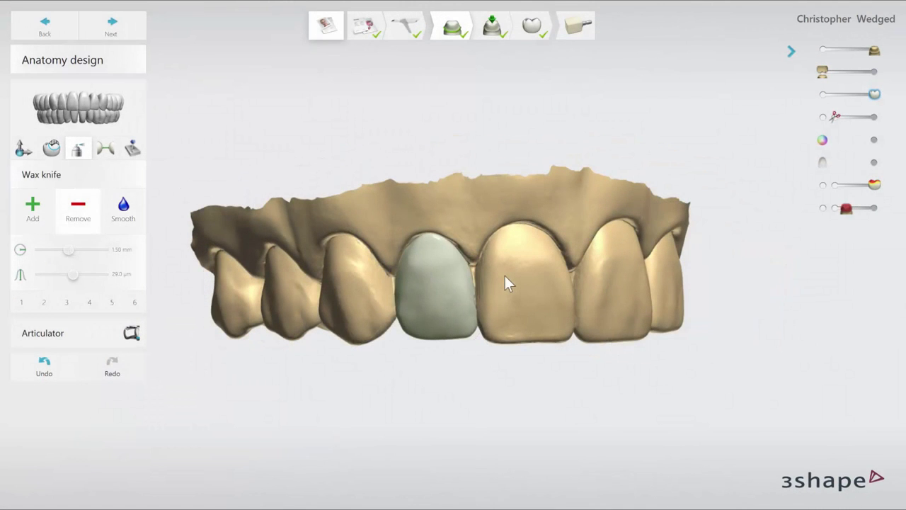
# Step: Carve material off the crown's front and upper left, then smooth the surface over
pyautogui.moveTo(449, 296); pyautogui.dragTo(413, 290)
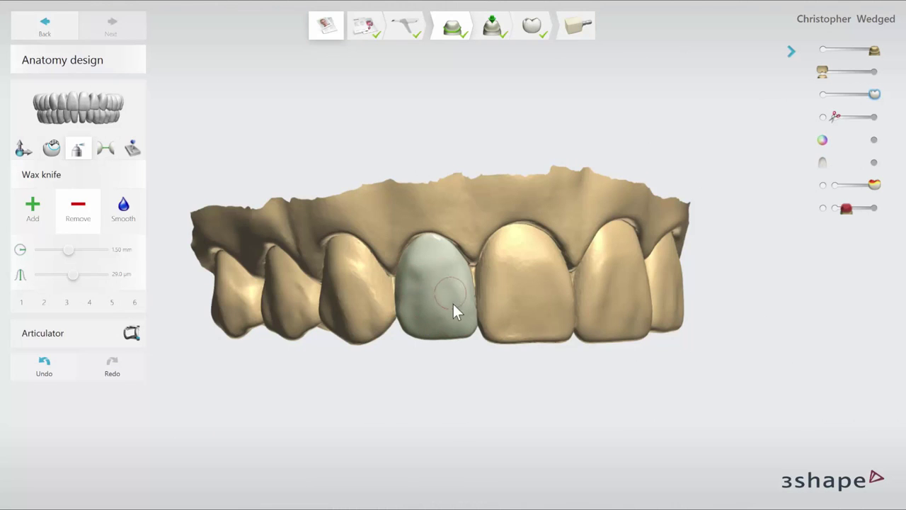
pyautogui.moveTo(444, 285)
pyautogui.mouseDown()
pyautogui.moveTo(444, 307)
pyautogui.moveTo(410, 266)
pyautogui.moveTo(448, 309)
pyautogui.moveTo(444, 317)
pyautogui.mouseUp()
pyautogui.click(130, 216)
pyautogui.moveTo(416, 285)
pyautogui.mouseDown()
pyautogui.moveTo(438, 287)
pyautogui.moveTo(443, 278)
pyautogui.moveTo(451, 334)
pyautogui.moveTo(433, 262)
pyautogui.moveTo(414, 274)
pyautogui.moveTo(416, 257)
pyautogui.moveTo(401, 276)
pyautogui.moveTo(458, 272)
pyautogui.mouseUp()
pyautogui.moveTo(496, 285); pyautogui.dragTo(469, 263, button='right')
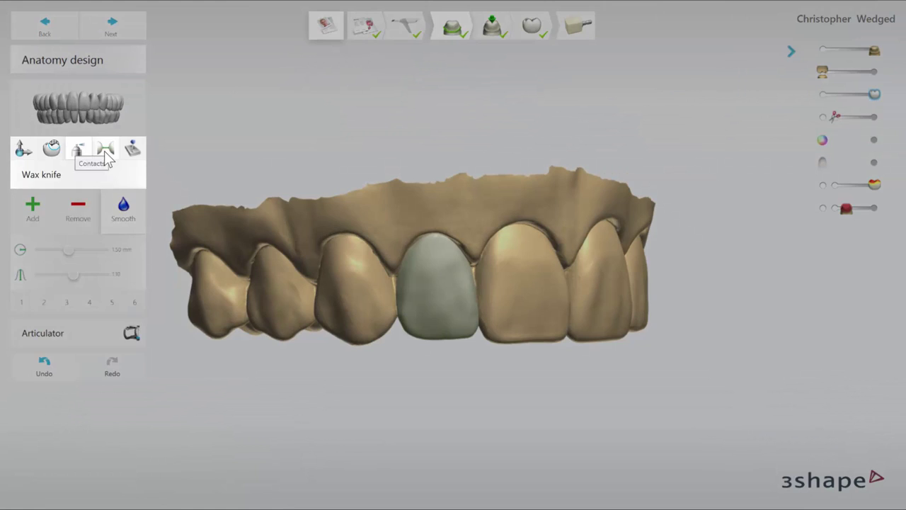
# Step: Fit the crown's occlusal contact to 0.1 mm with the Contacts tool
pyautogui.click(104, 151)
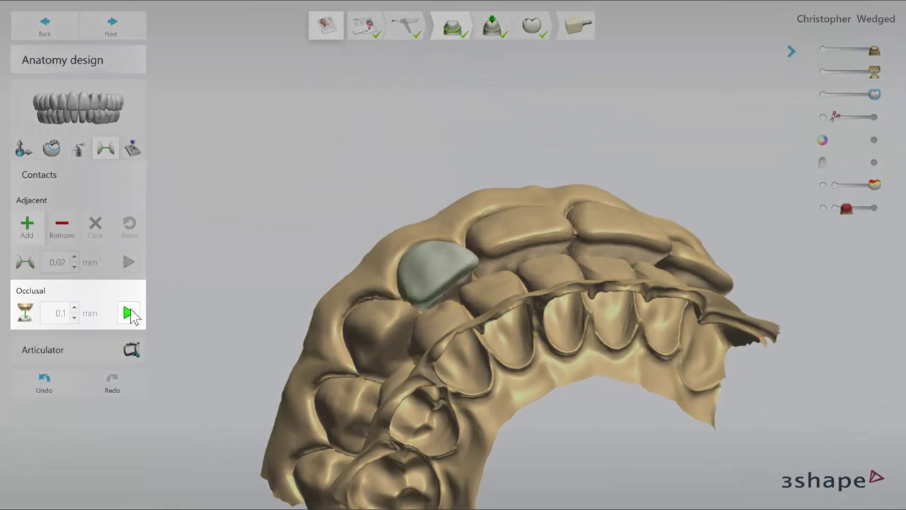
pyautogui.click(129, 312)
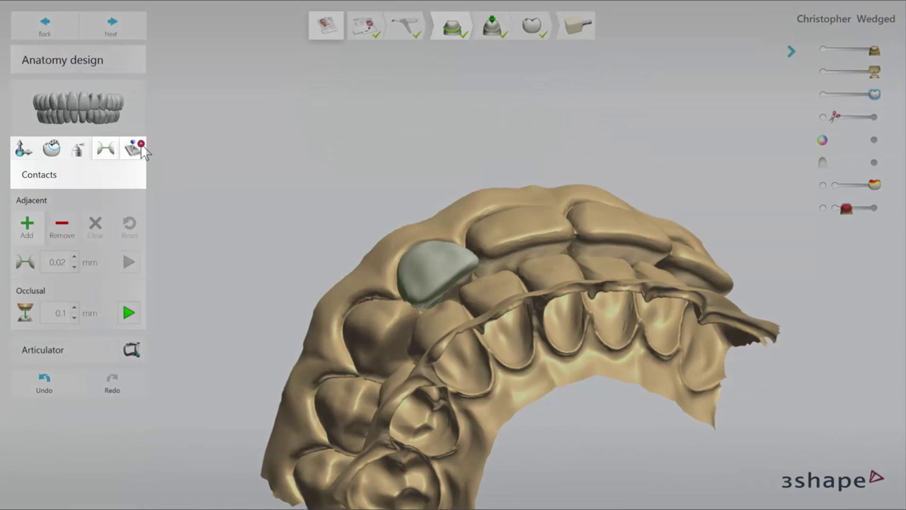
pyautogui.click(140, 145)
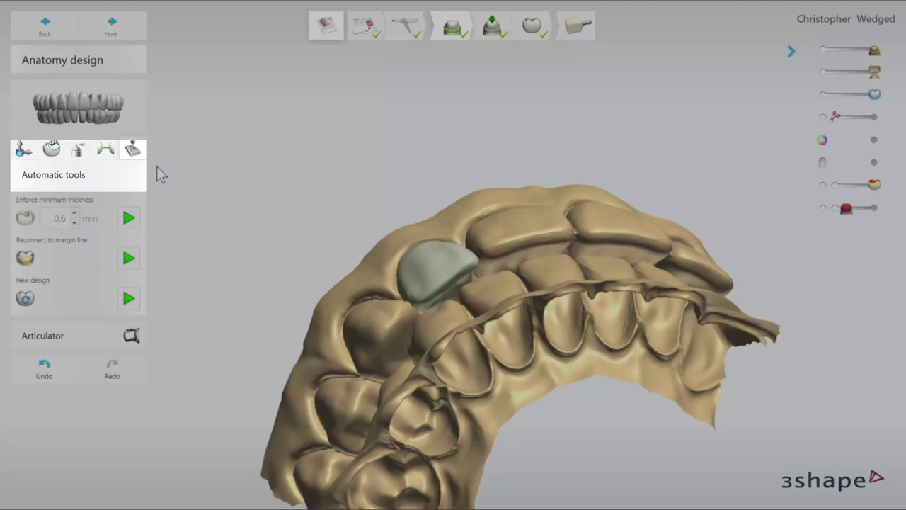
# Step: Run Enforce minimum thickness at 0.6 mm on the incisor crown
pyautogui.click(130, 218)
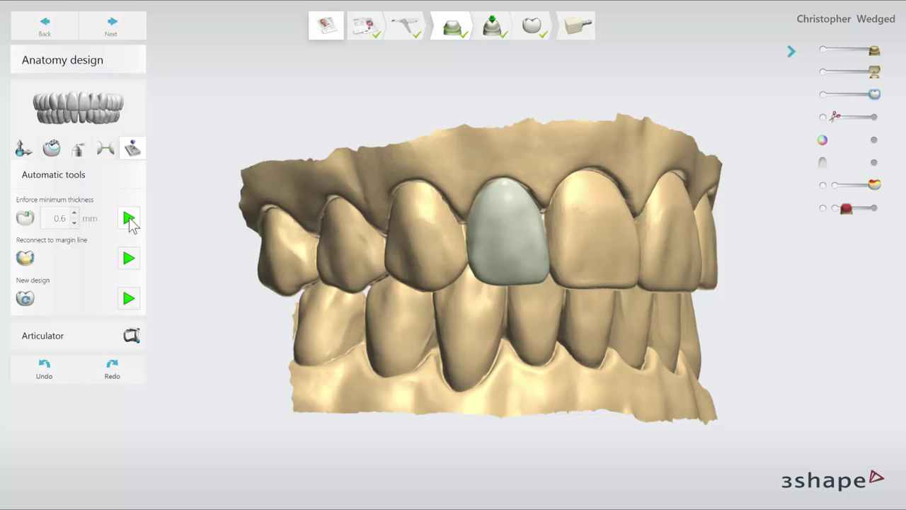
# Step: Run the articulation simulation and bring the upper jaw back into view to review contacts
pyautogui.click(132, 335)
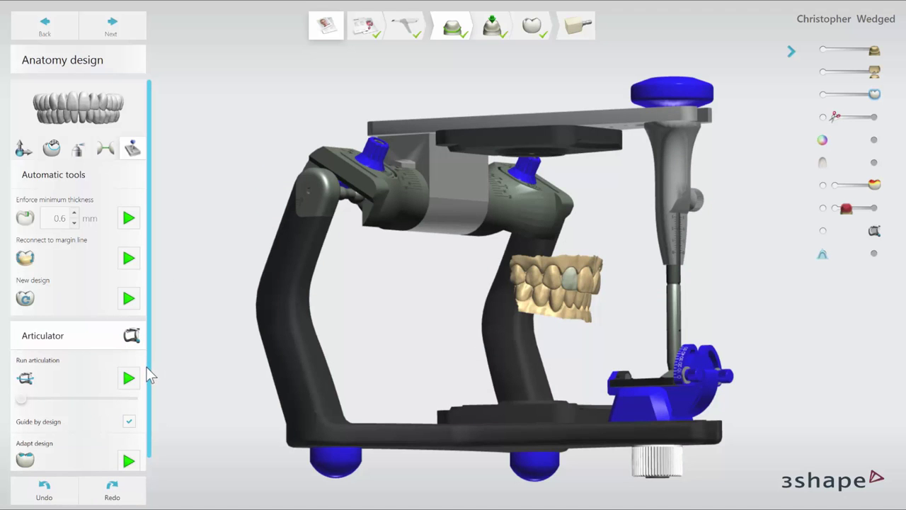
pyautogui.click(130, 379)
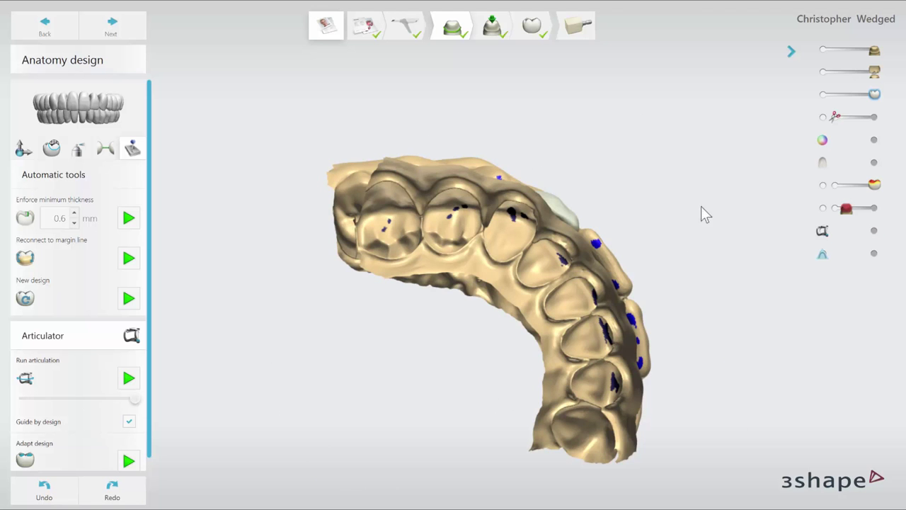
pyautogui.click(824, 74)
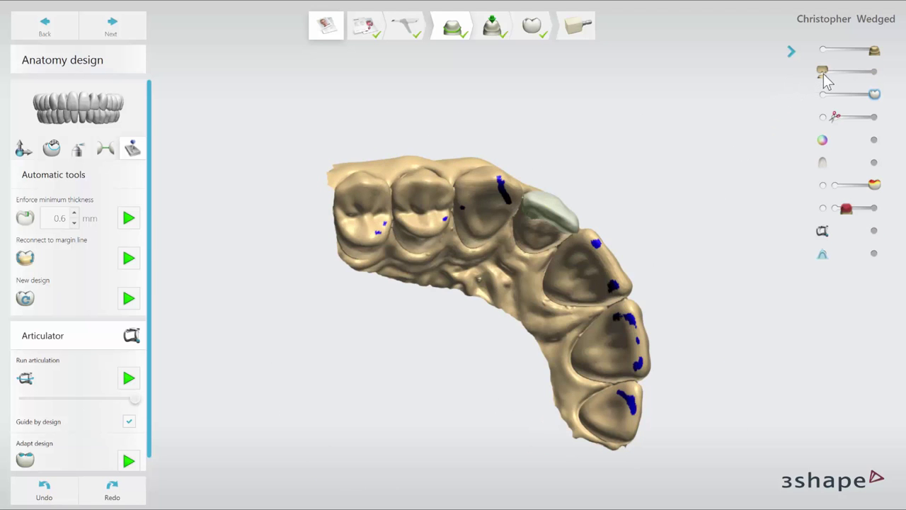